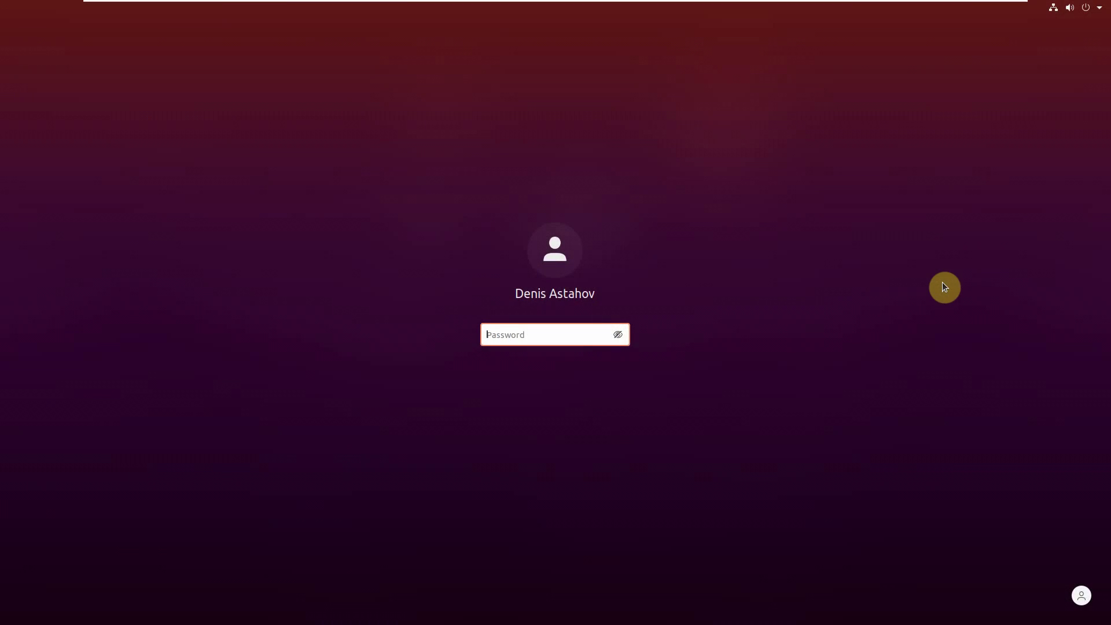
{"action": "type", "text": "pass"}
{"action": "type", "text": "wor"}
Step: Log in with the account password so the Ubuntu desktop appears
{"action": "key", "text": "Return"}
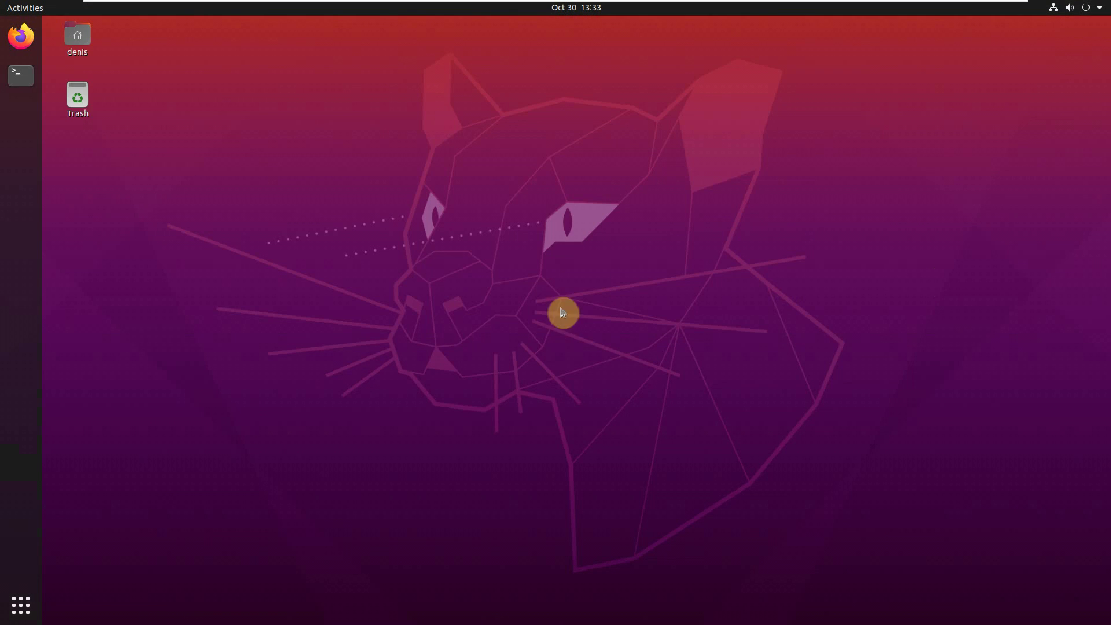
{"action": "left_click_drag", "start_coordinate": [610, 436], "coordinate": [304, 176]}
{"action": "left_click", "coordinate": [52, 44]}
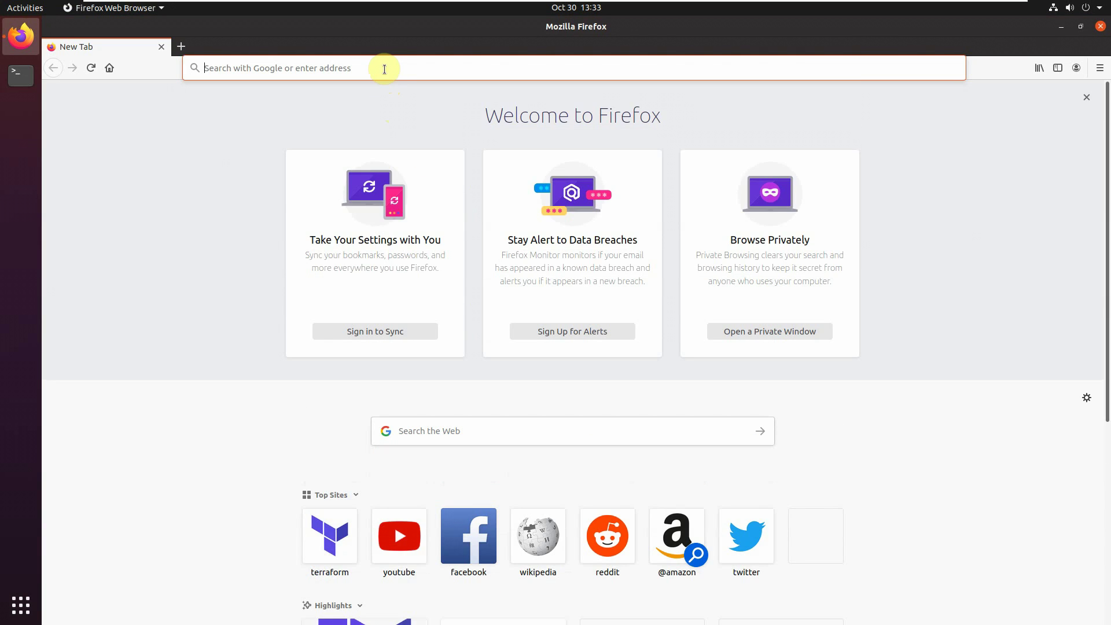
Step: Go to terraform.io and reach the Terraform downloads page via Download CLI
{"action": "left_click", "coordinate": [384, 68]}
{"action": "type", "text": "terraform."}
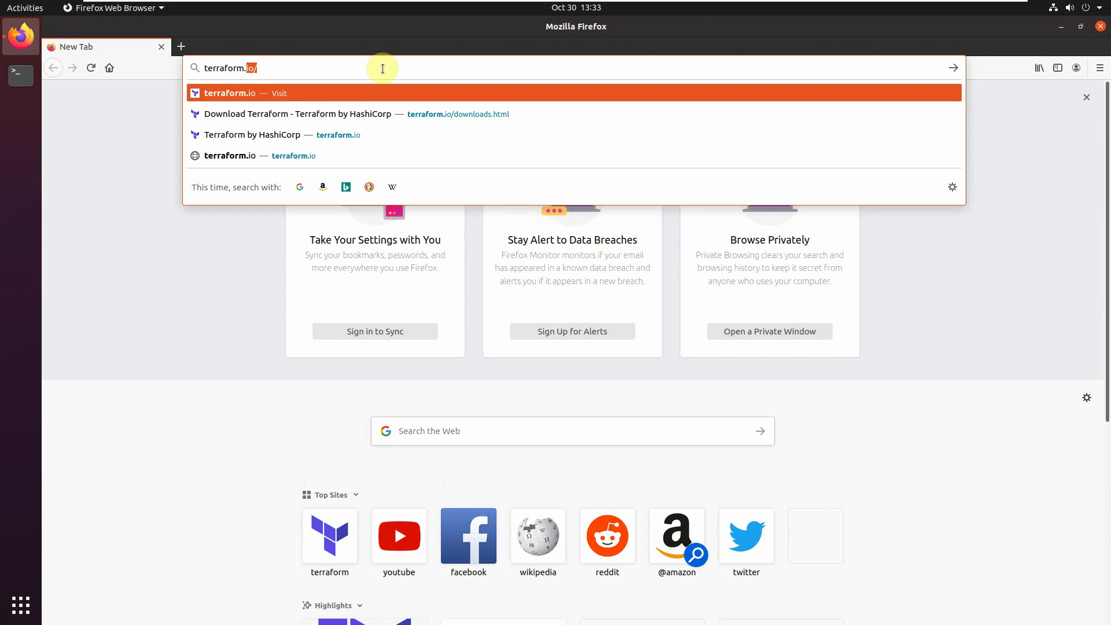
{"action": "type", "text": "io"}
{"action": "key", "text": "Return"}
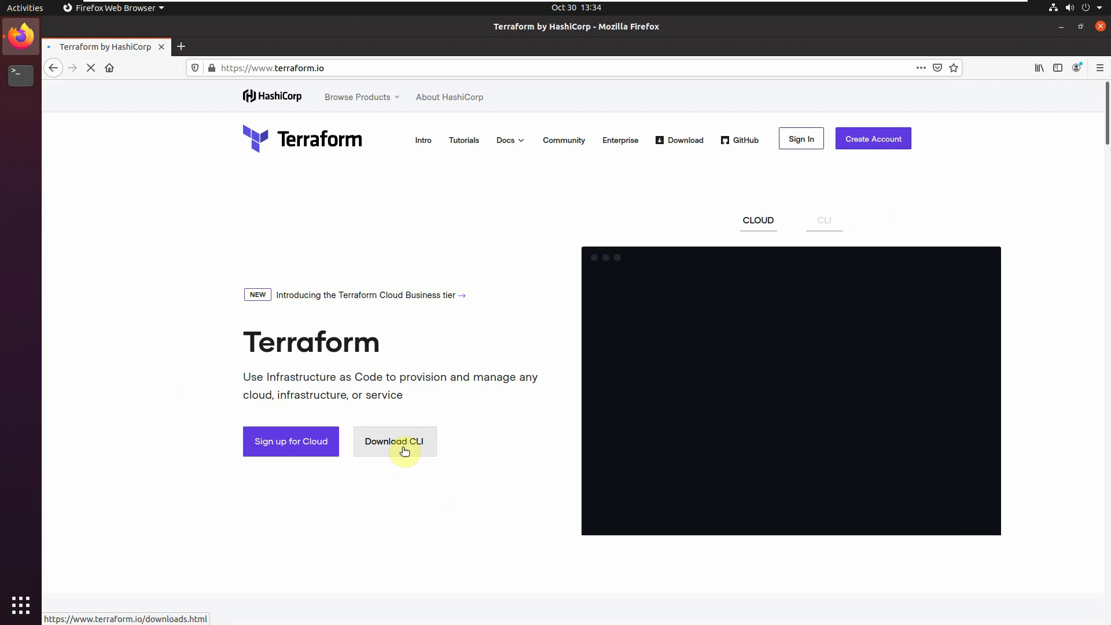
{"action": "left_click", "coordinate": [404, 451]}
{"action": "scroll", "coordinate": [739, 348], "scroll_direction": "down", "scroll_amount": 5}
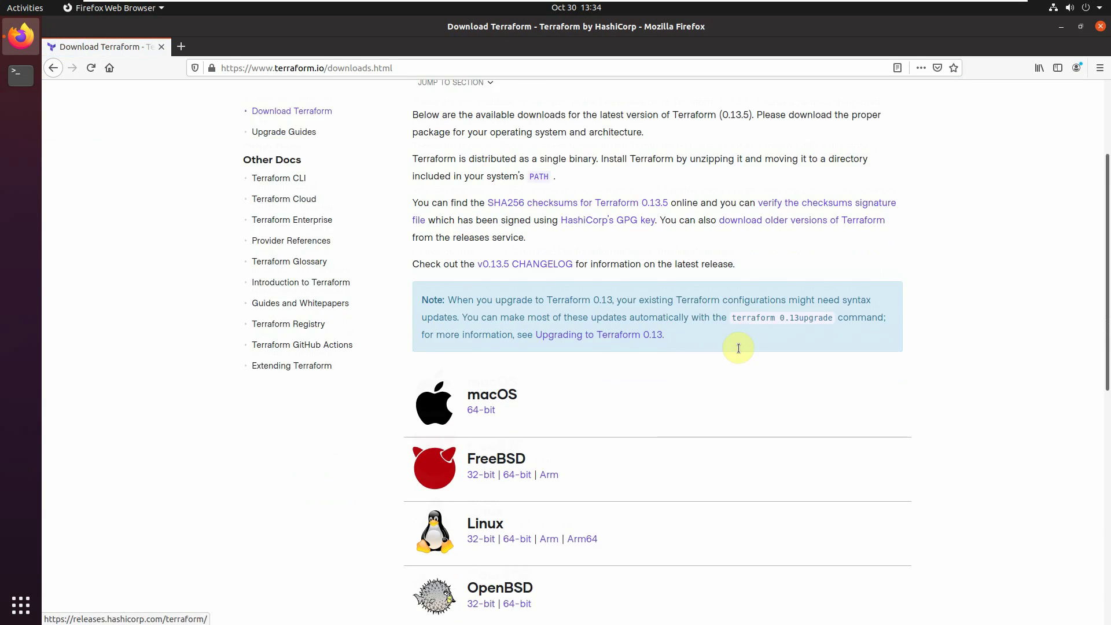
{"action": "scroll", "coordinate": [738, 348], "scroll_direction": "down", "scroll_amount": 5}
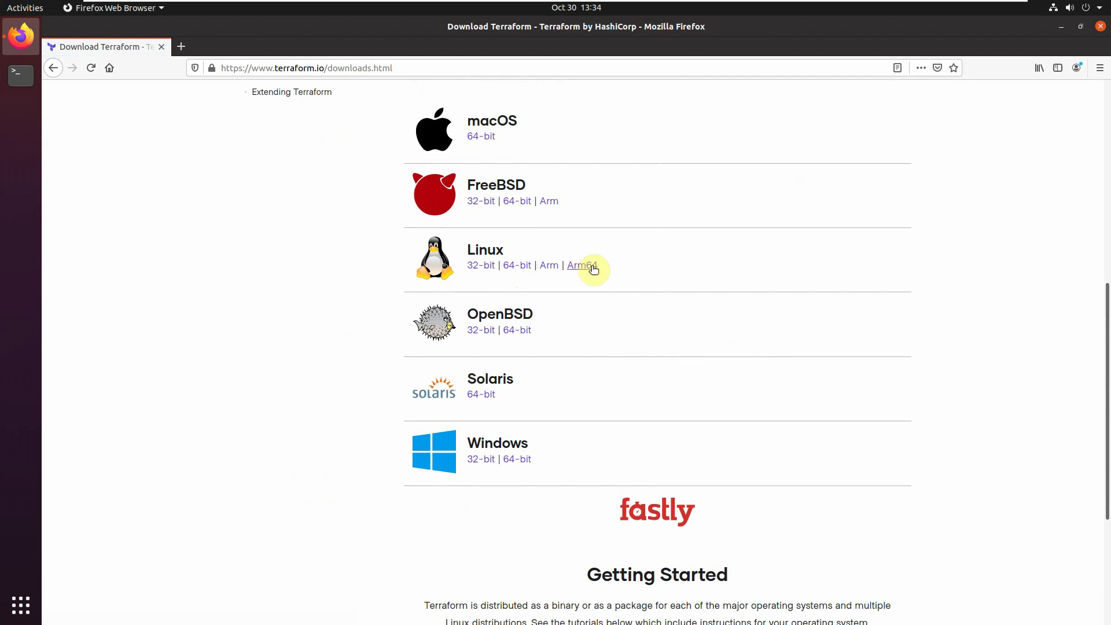
Step: Copy the Linux 64-bit download link and bring up a terminal window
{"action": "right_click", "coordinate": [522, 270]}
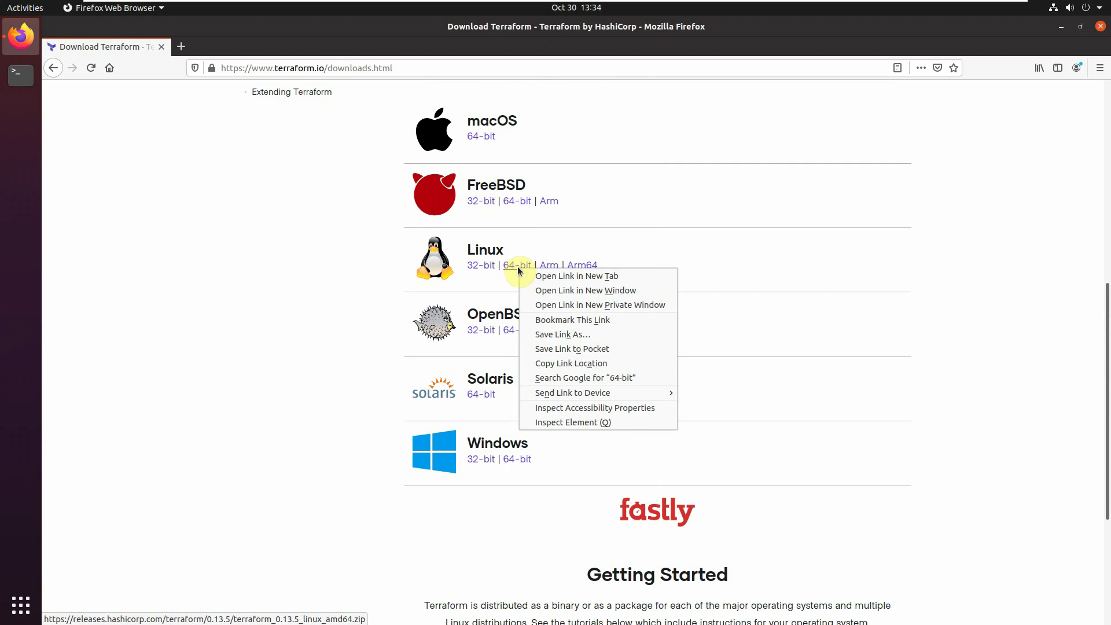
{"action": "left_click", "coordinate": [569, 363]}
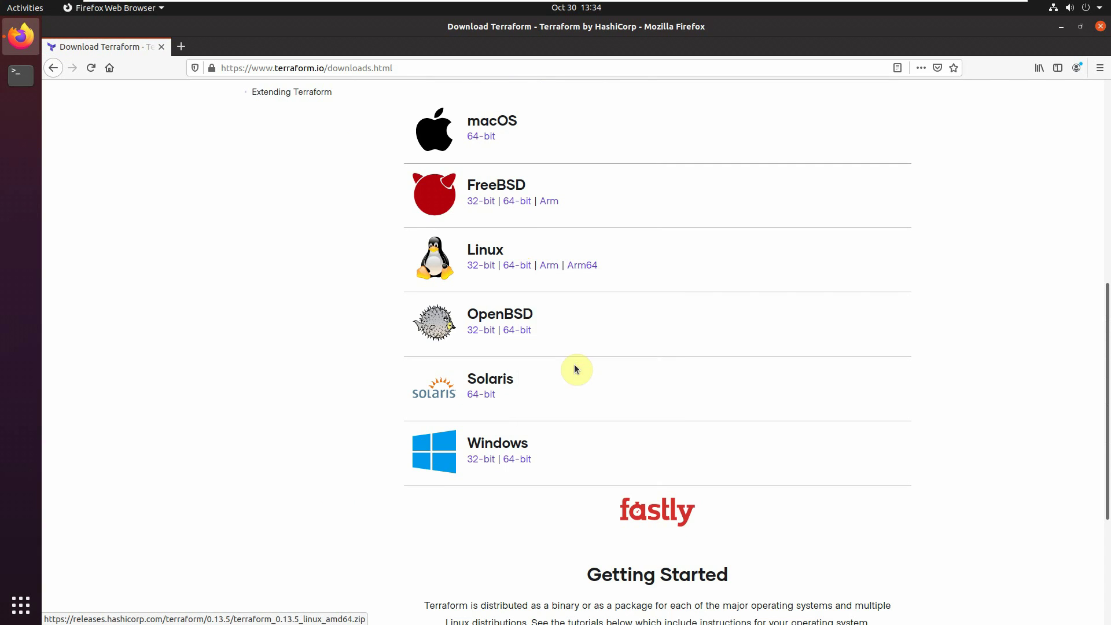
{"action": "left_click", "coordinate": [25, 84]}
Step: Create a temp folder with mkdir and change into it
{"action": "left_click_drag", "start_coordinate": [372, 55], "coordinate": [490, 134]}
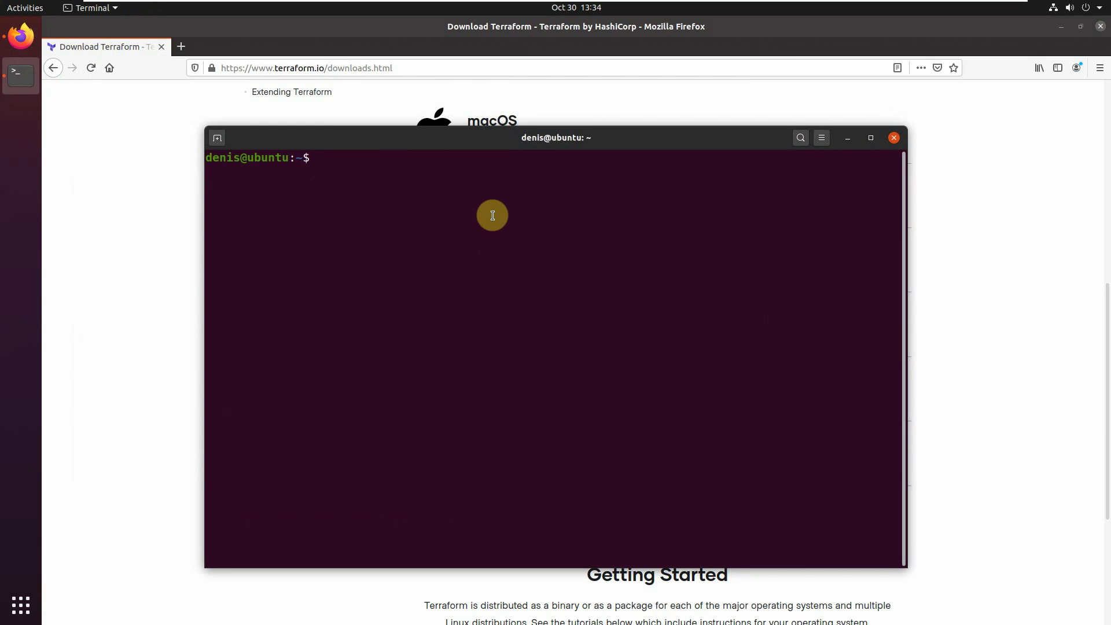
{"action": "type", "text": "mkdir te"}
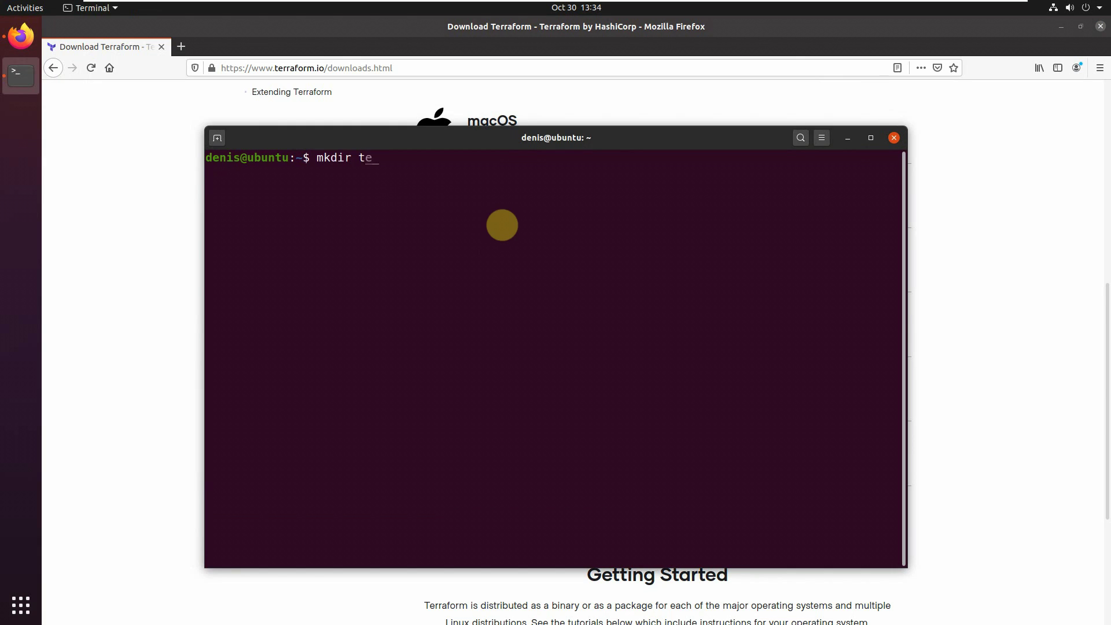
{"action": "type", "text": "mp"}
{"action": "key", "text": "Return"}
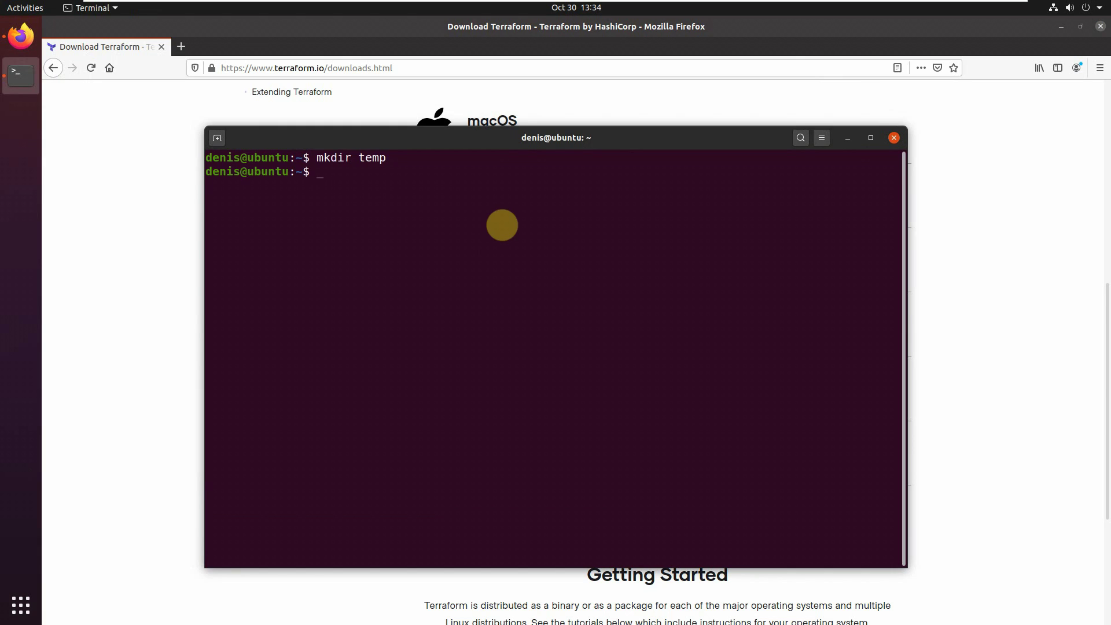
{"action": "type", "text": "cd t"}
{"action": "key", "text": "Tab"}
{"action": "key", "text": "Return"}
{"action": "key", "text": "Return"}
{"action": "key", "text": "Return"}
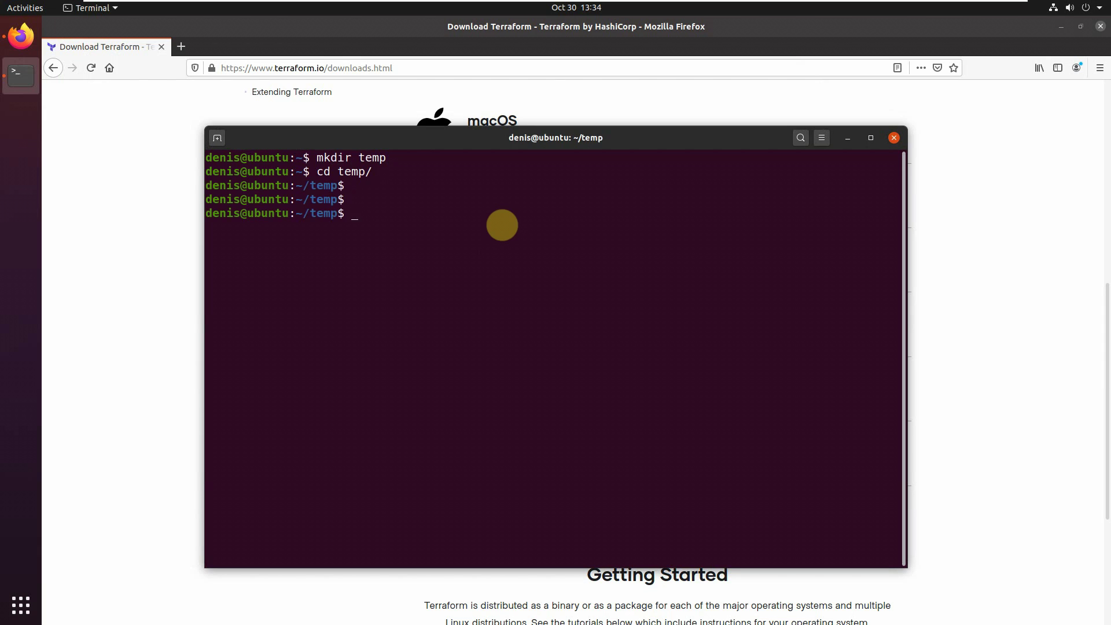
{"action": "type", "text": "wget"}
Step: Download terraform_0.13.5_linux_amd64.zip with wget and list the folder to confirm it arrived
{"action": "right_click", "coordinate": [486, 265]}
{"action": "left_click", "coordinate": [530, 308]}
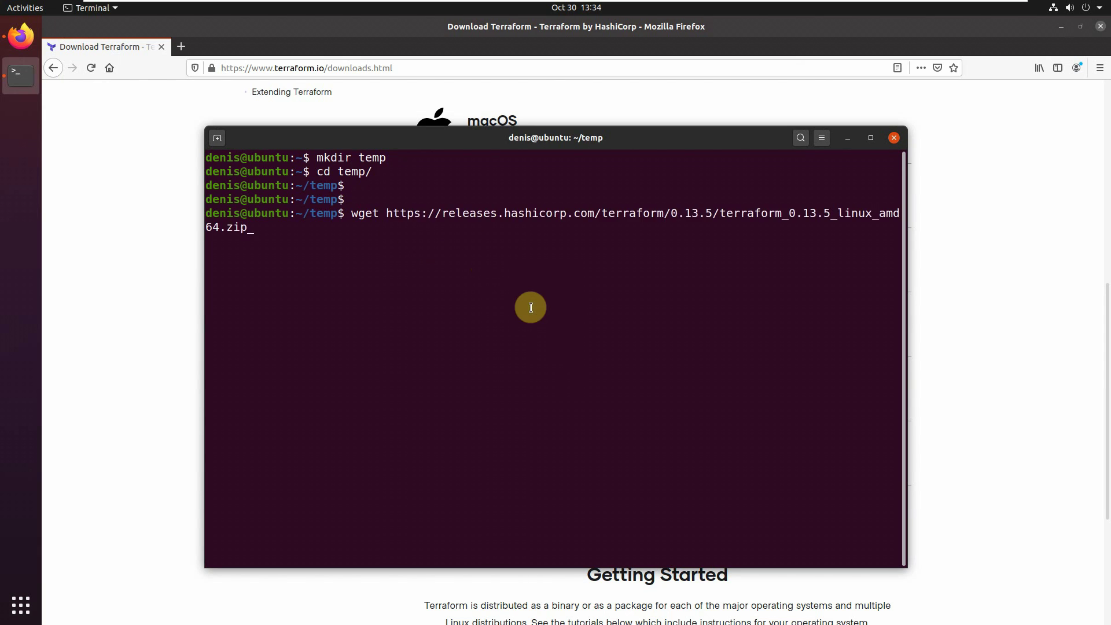
{"action": "left_click_drag", "start_coordinate": [907, 283], "coordinate": [1037, 276]}
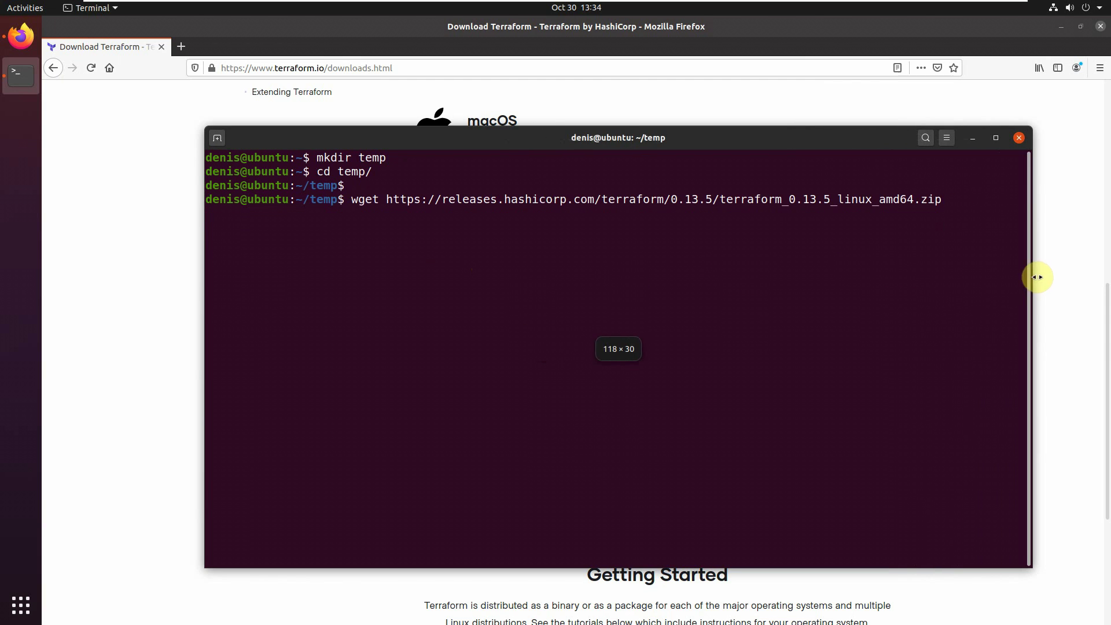
{"action": "key", "text": "Return"}
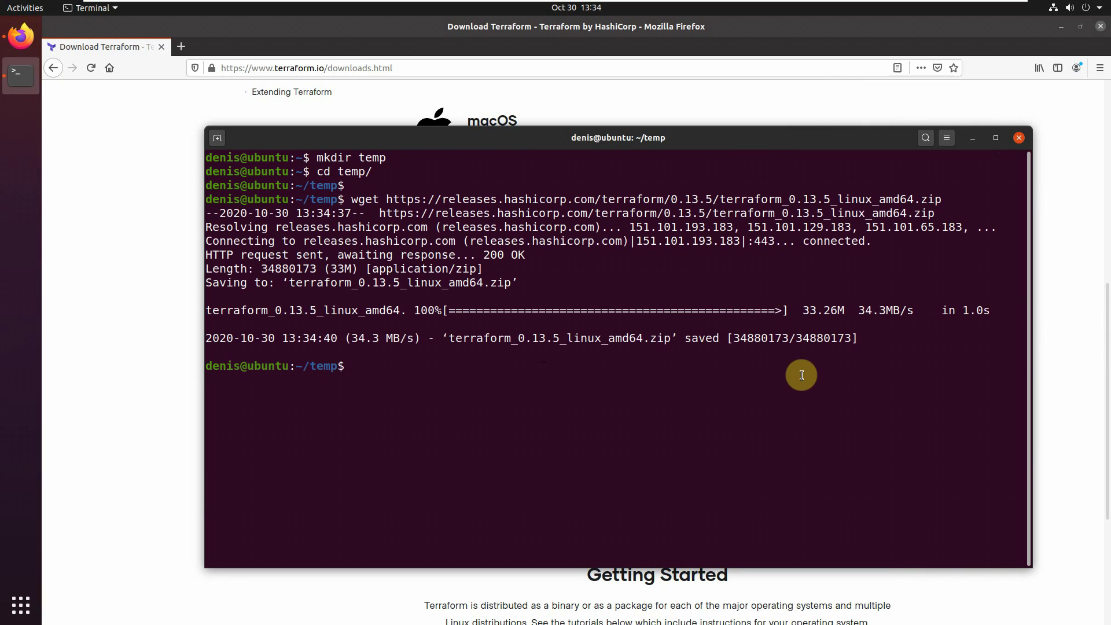
{"action": "type", "text": "ll"}
{"action": "key", "text": "Return"}
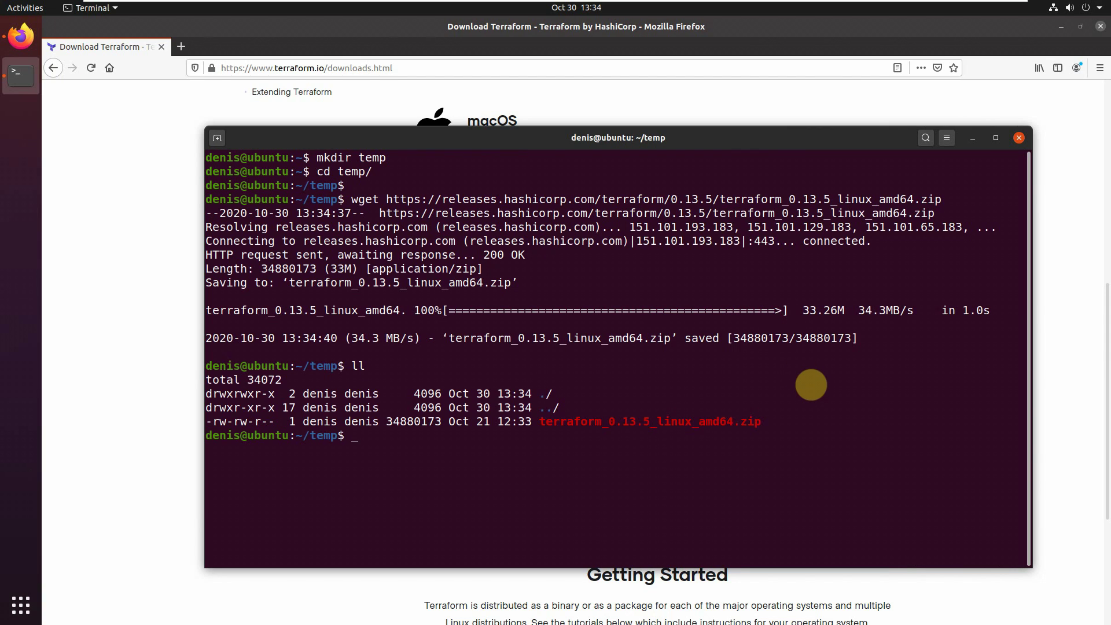
{"action": "type", "text": "unzip te"}
Step: Unzip the Terraform archive and list the folder to see the extracted binary
{"action": "key", "text": "Tab"}
{"action": "key", "text": "Return"}
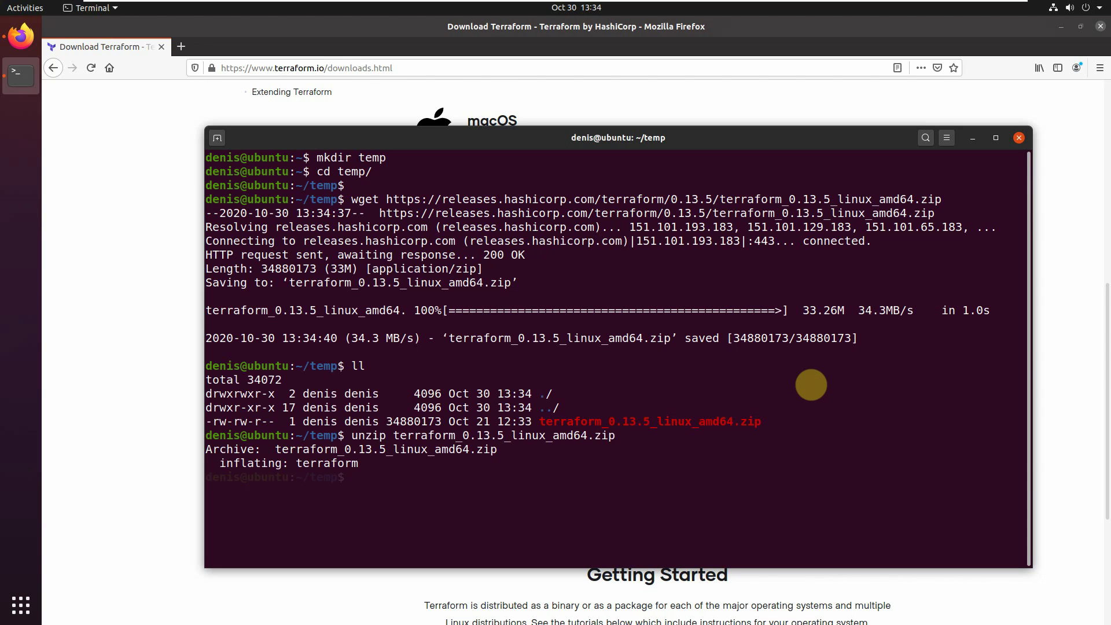
{"action": "type", "text": "ll"}
{"action": "key", "text": "Return"}
{"action": "key", "text": "Return"}
{"action": "key", "text": "Return"}
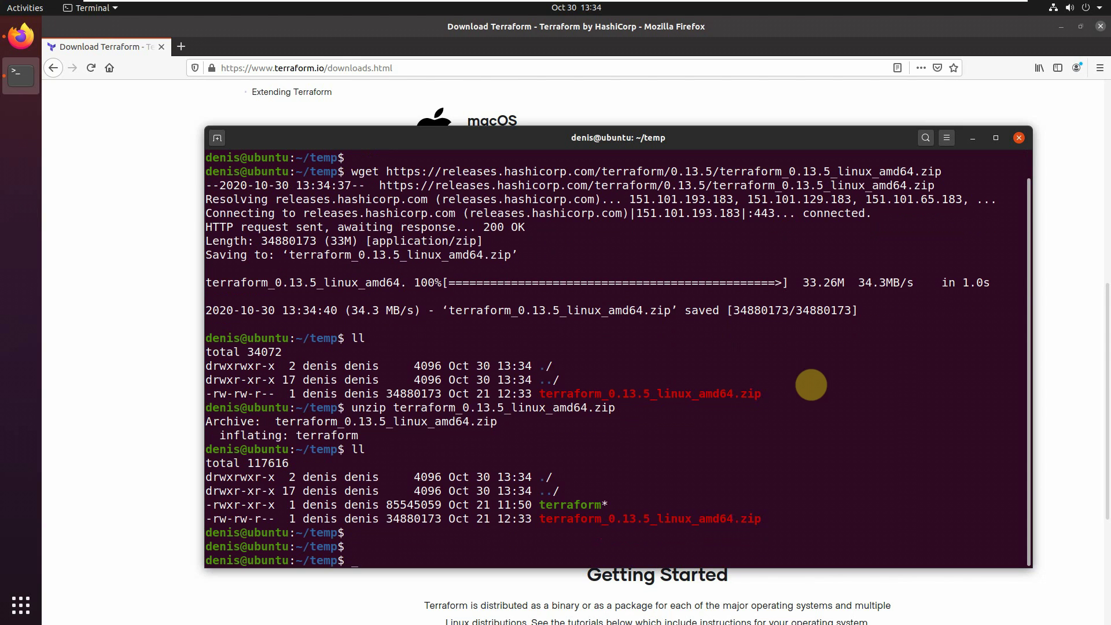
{"action": "type", "text": "sudo mv "}
{"action": "type", "text": "te"}
Step: Move the terraform binary into /bin with sudo mv, supplying the administrator password
{"action": "key", "text": "Tab"}
{"action": "type", "text": "/bin"}
{"action": "type", "text": "/"}
{"action": "key", "text": "BackSpace"}
{"action": "key", "text": "Return"}
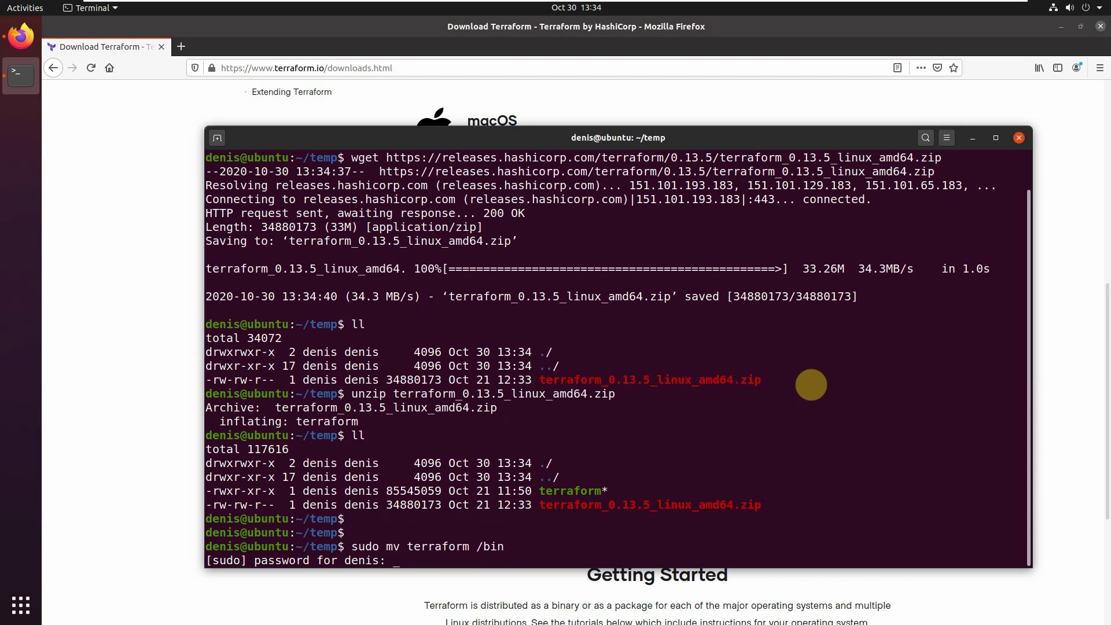
{"action": "key", "text": "Return"}
{"action": "key", "text": "Return"}
{"action": "key", "text": "Return"}
{"action": "key", "text": "Return"}
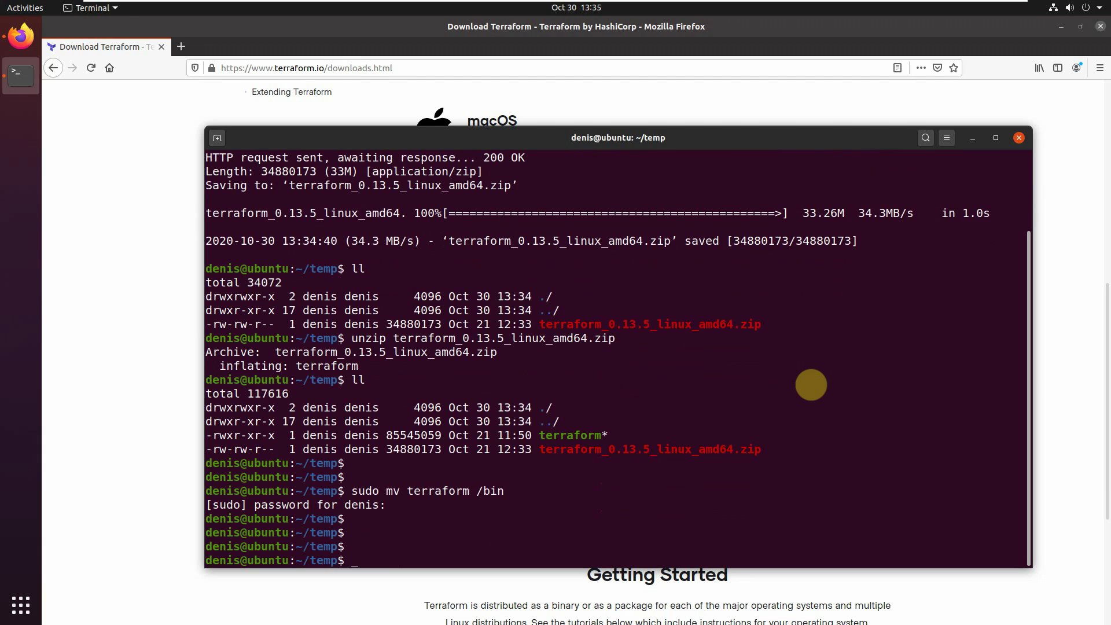
{"action": "type", "text": "cd .."}
{"action": "key", "text": "Return"}
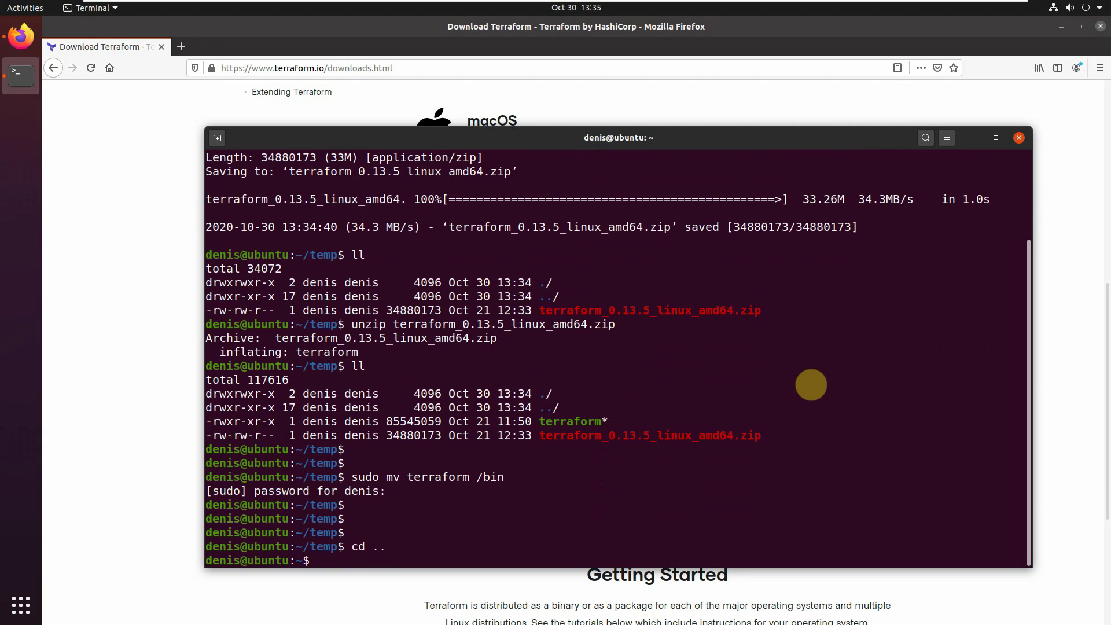
{"action": "type", "text": "rm -rf"}
{"action": "type", "text": " temp/"}
Step: Remove the temp folder with rm -rf and run terraform -version to confirm v0.13.5
{"action": "key", "text": "Return"}
{"action": "key", "text": "Return"}
{"action": "key", "text": "Return"}
{"action": "key", "text": "Return"}
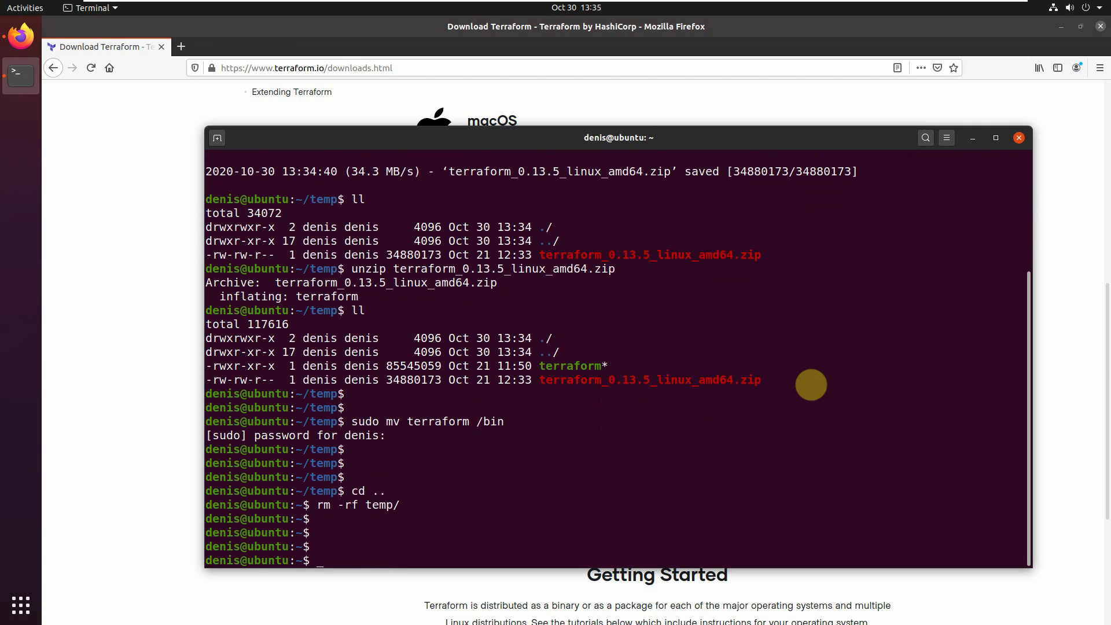
{"action": "type", "text": "terraform -"}
{"action": "type", "text": "version"}
{"action": "key", "text": "Return"}
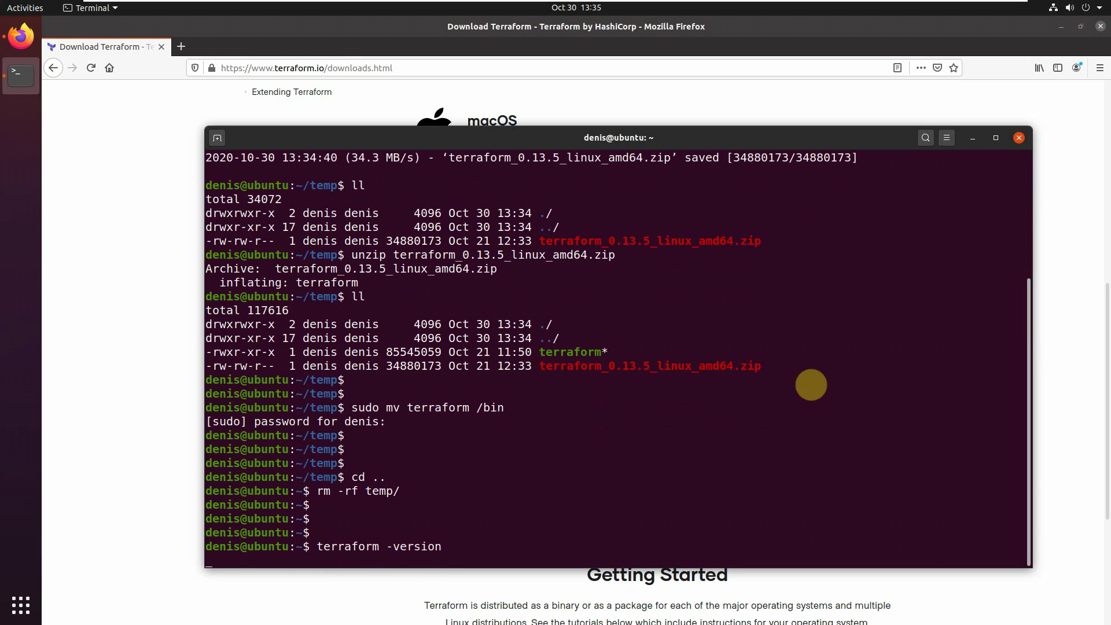
{"action": "key", "text": "Return"}
{"action": "key", "text": "Return"}
{"action": "key", "text": "Return"}
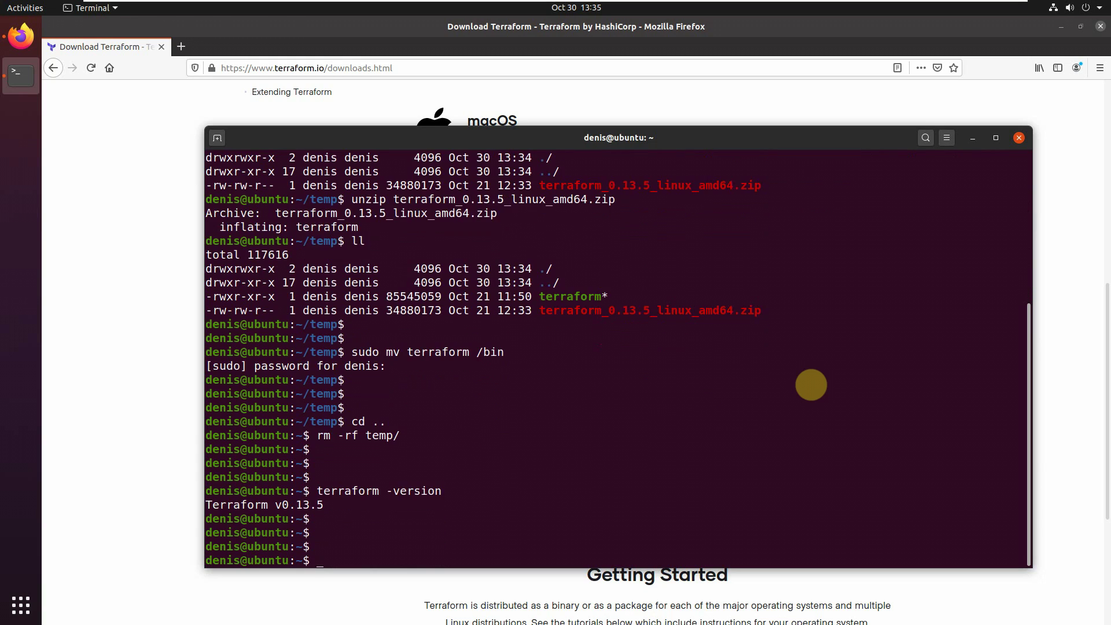